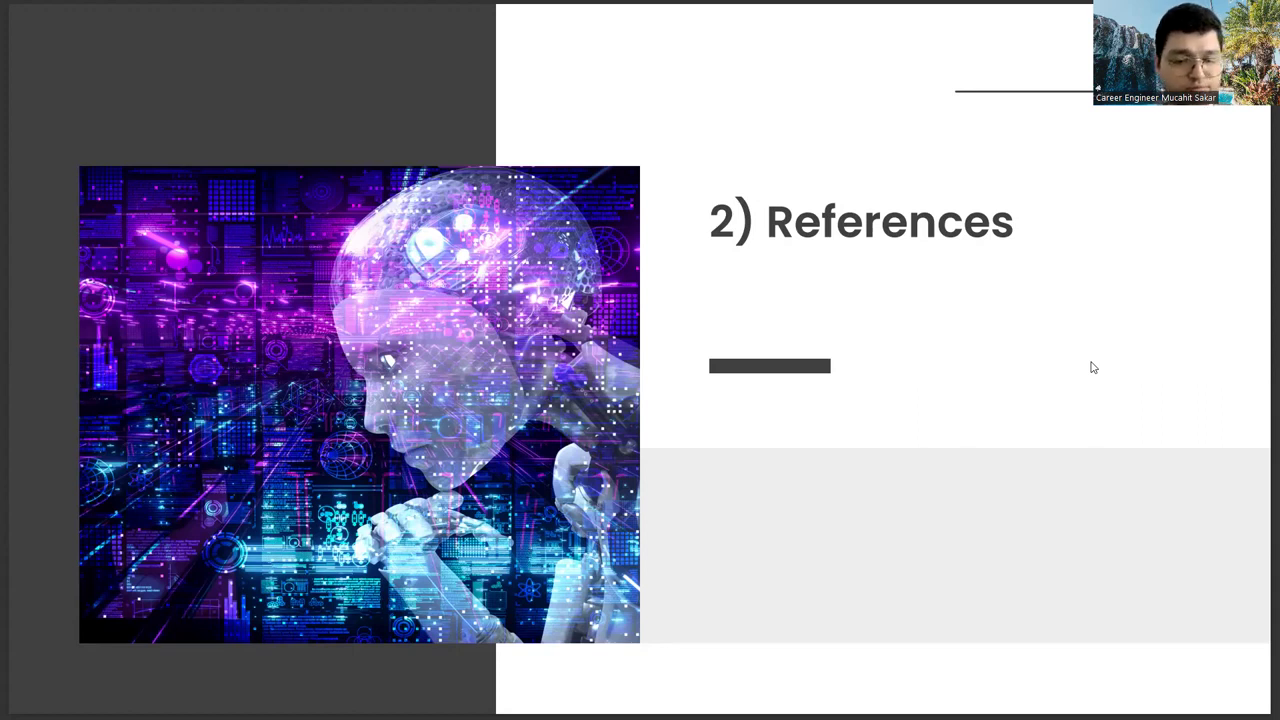
{"action": "key", "text": "Right"}
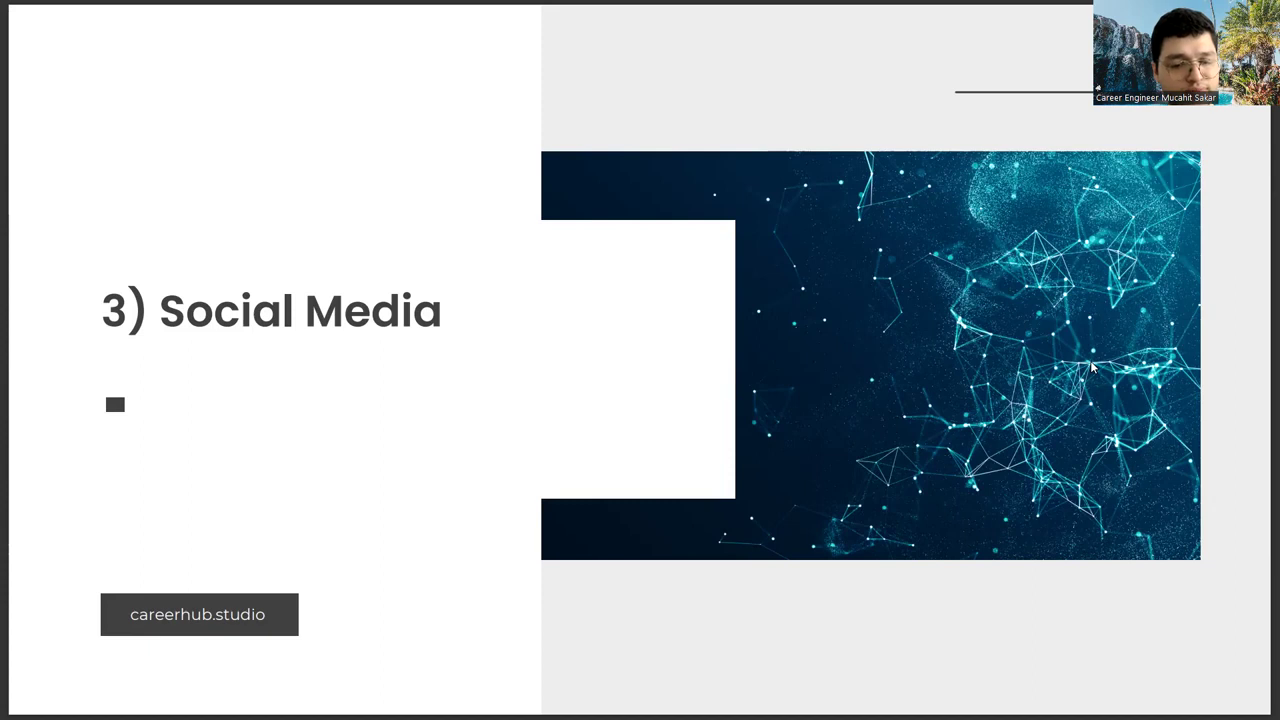
{"action": "key", "text": "Right"}
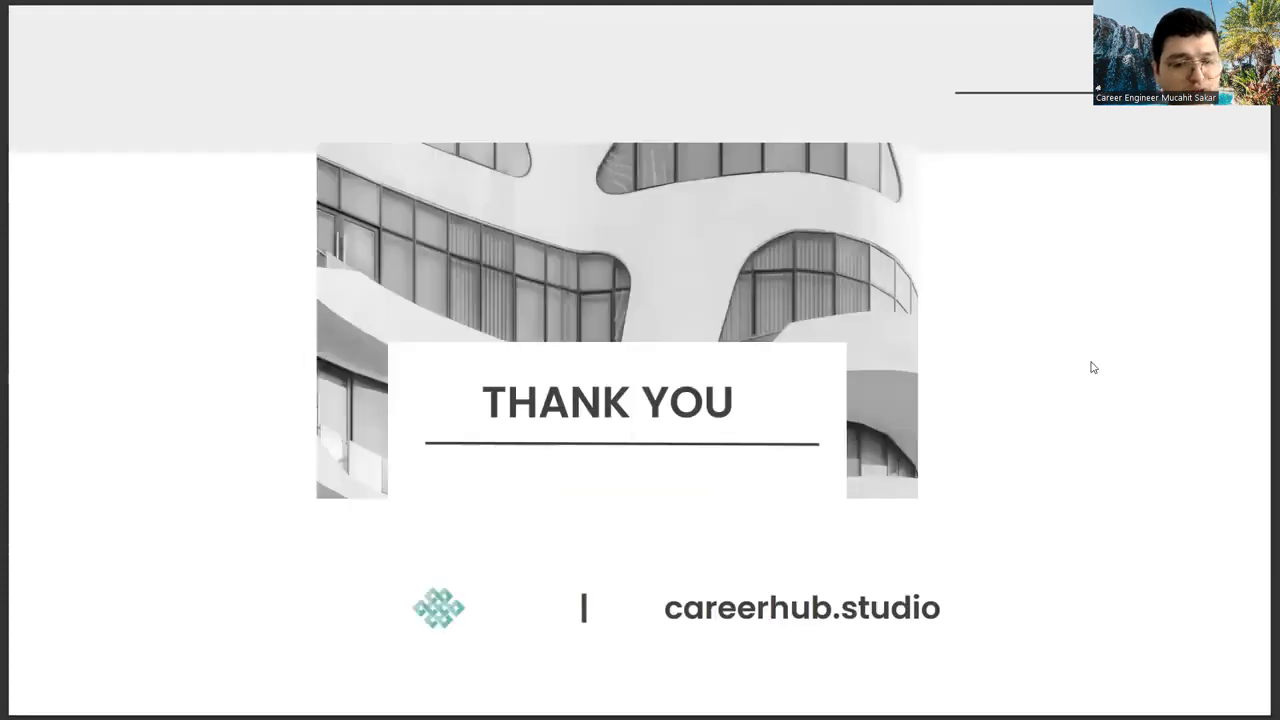